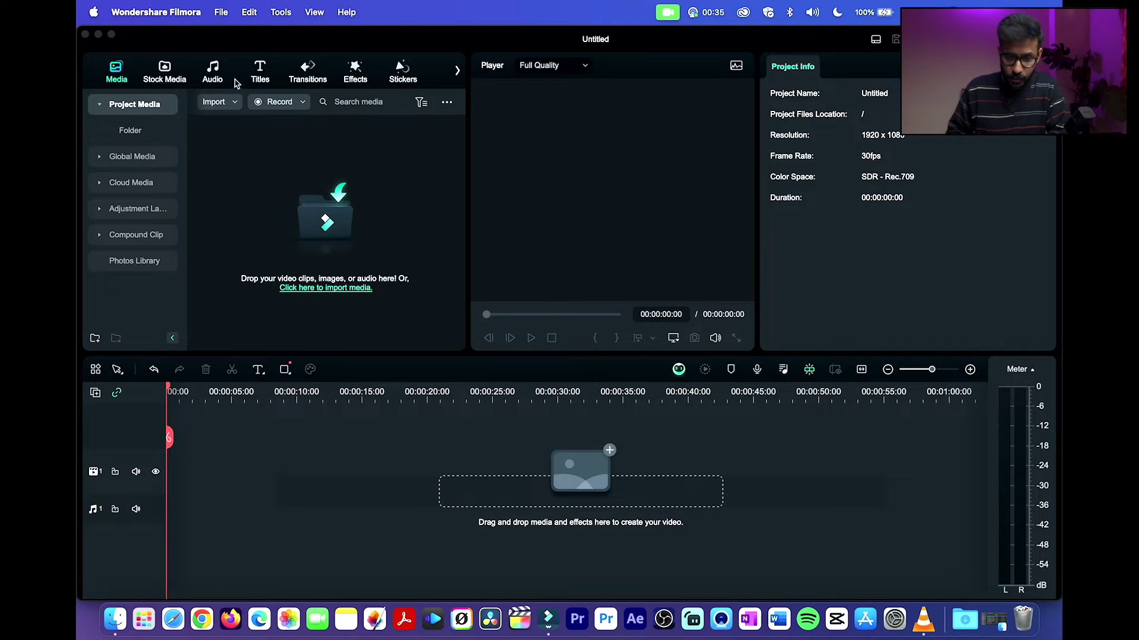
- Import the MP3 'ES_Where Do We Go_ - Snake City' from the ES Music folder
click(228, 102)
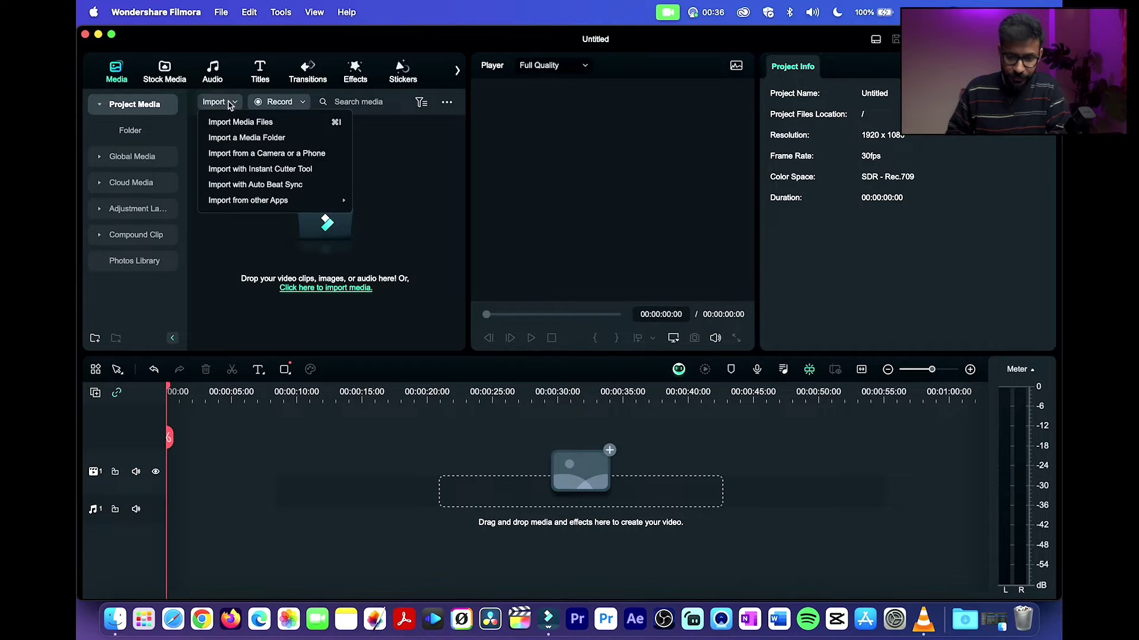
click(252, 125)
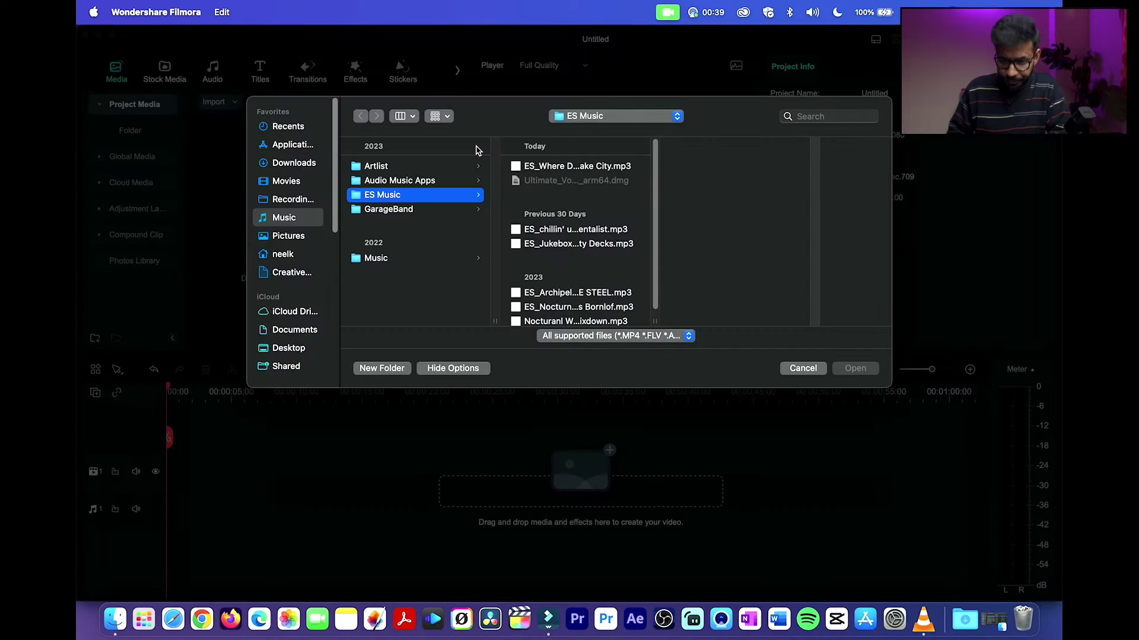
double_click(551, 165)
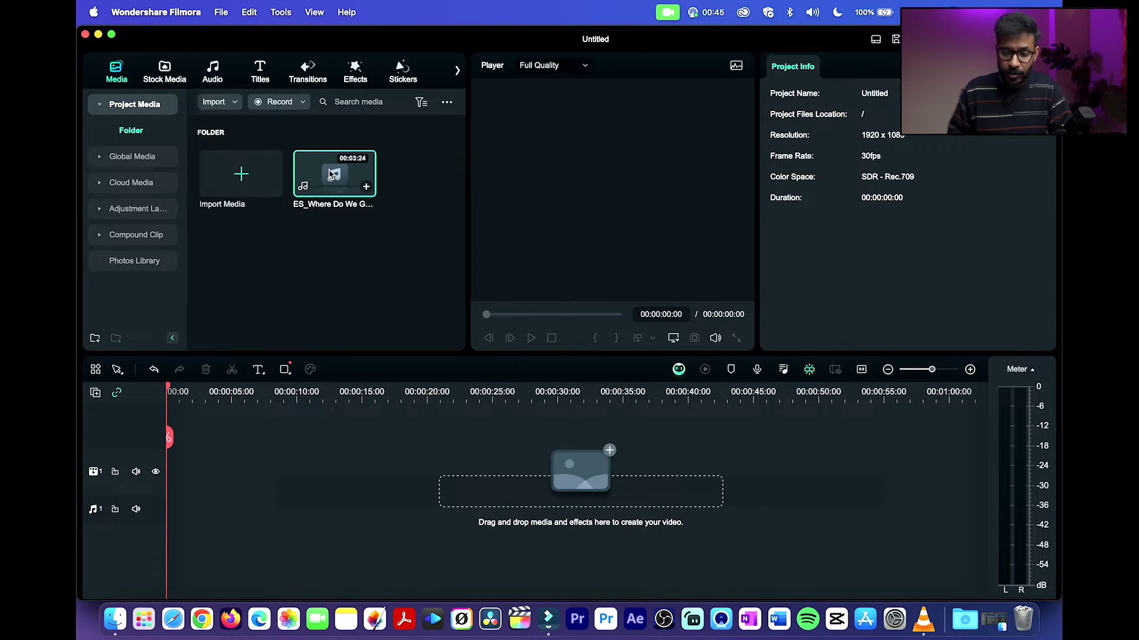
drag(334, 175, 174, 509)
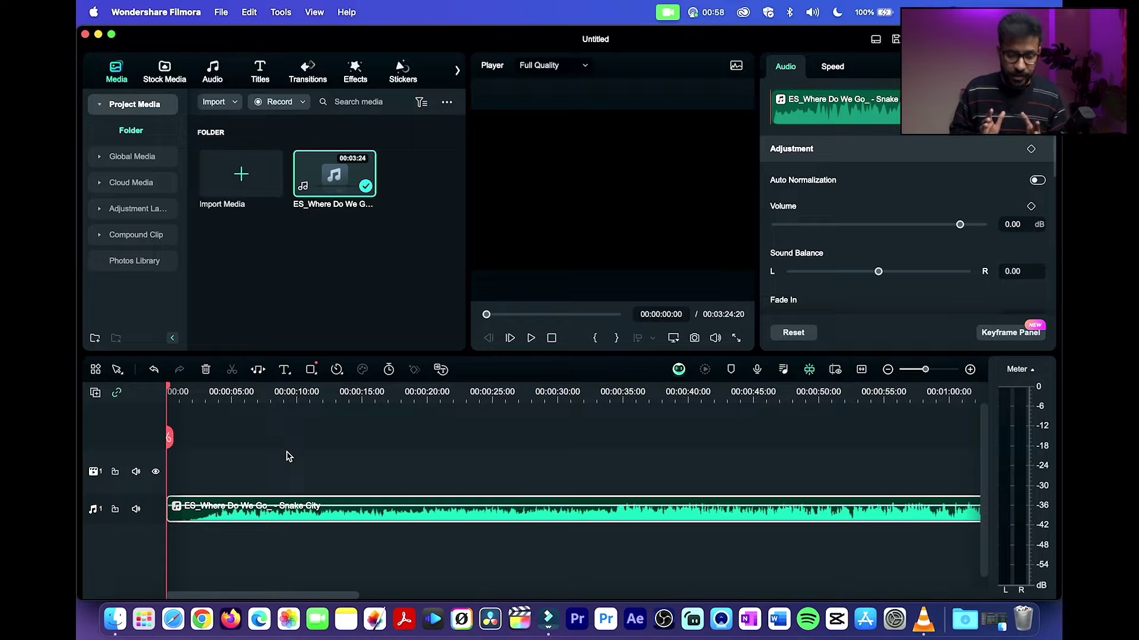
drag(169, 396, 236, 403)
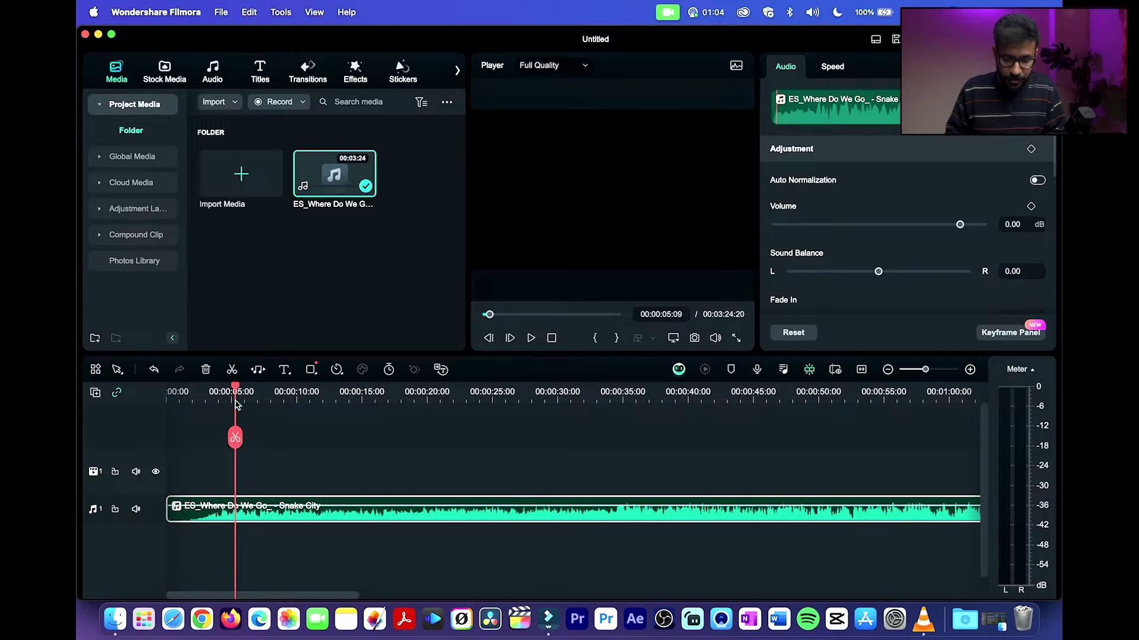
key(space)
key(XF86AudioRaiseVolume)
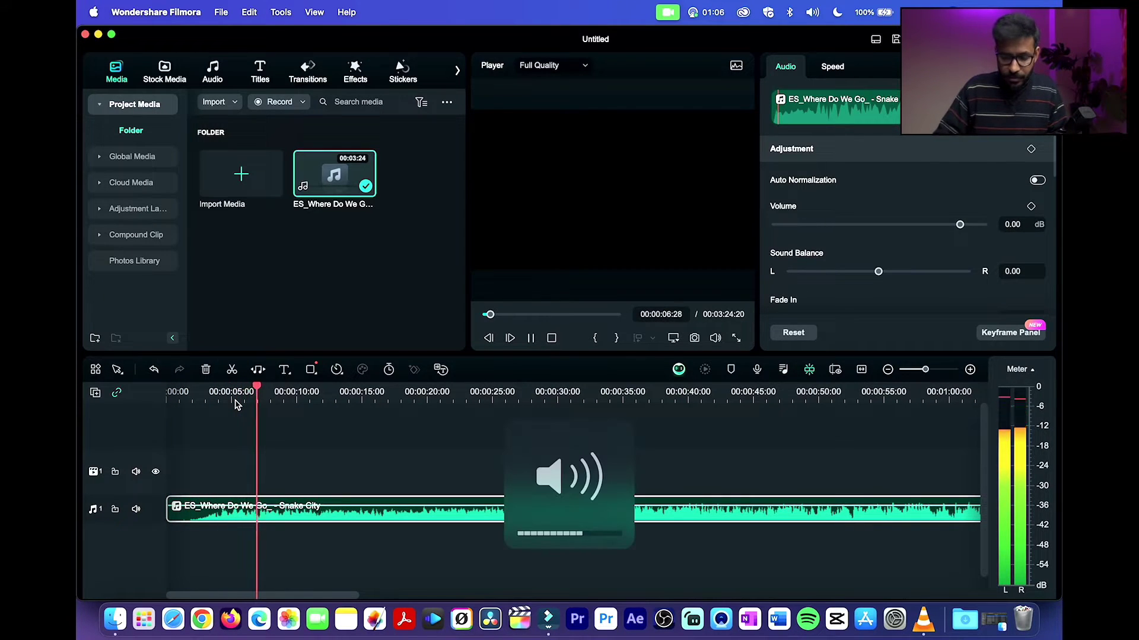
key(XF86AudioLowerVolume)
key(XF86AudioLowerVolume)
key(XF86AudioLowerVolume)
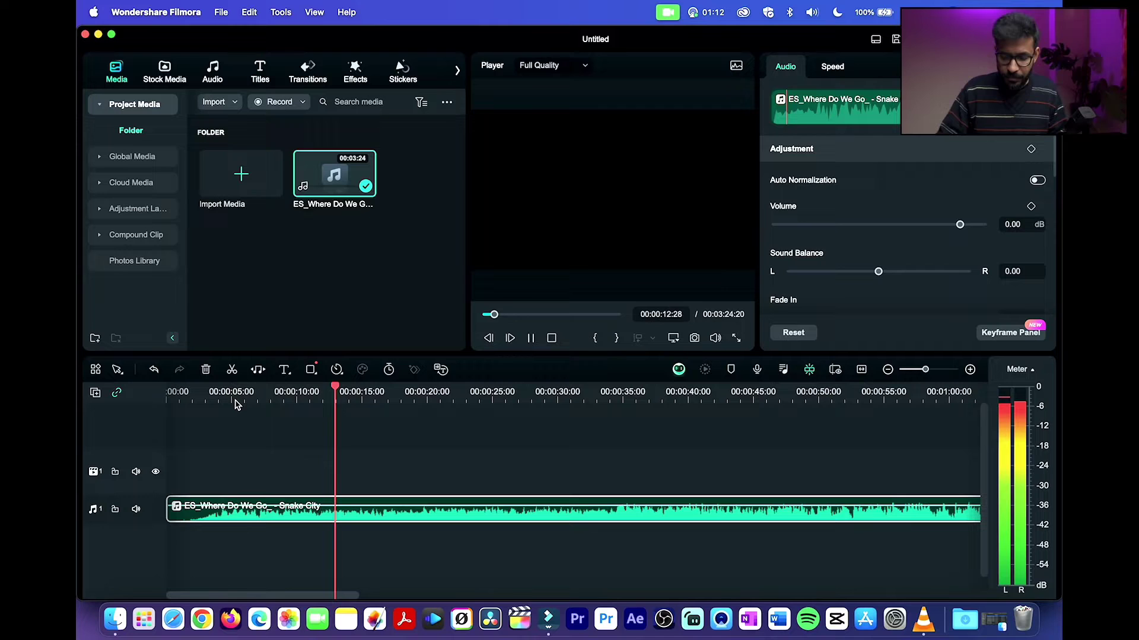
key(space)
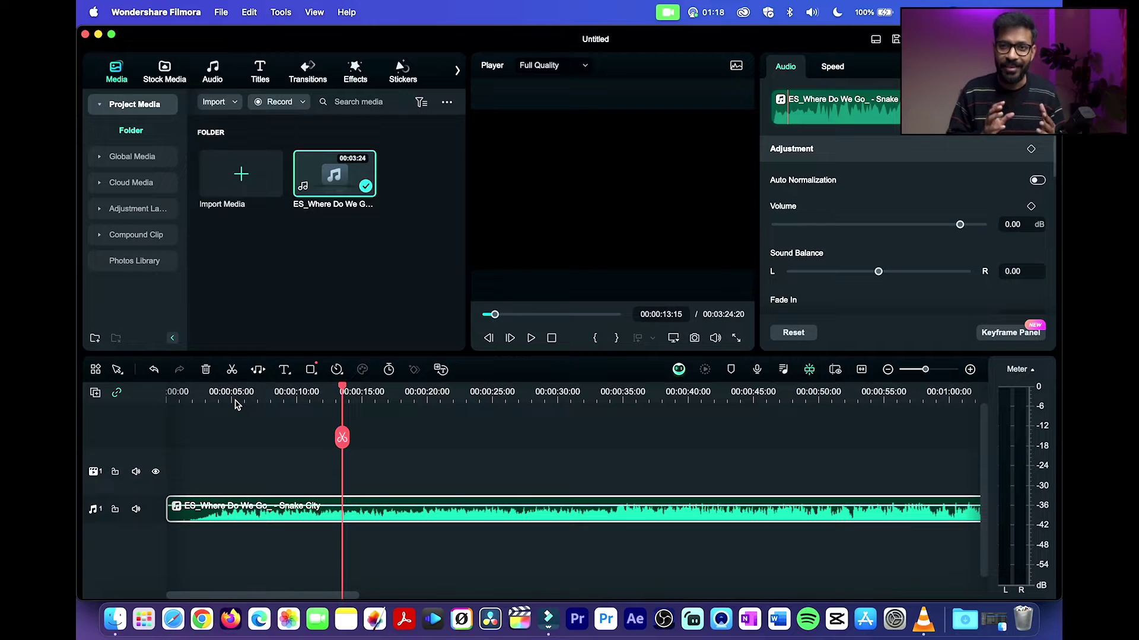
- Run AI Vocal Remover on the song clip to create separate Voice and Background tracks
right_click(413, 520)
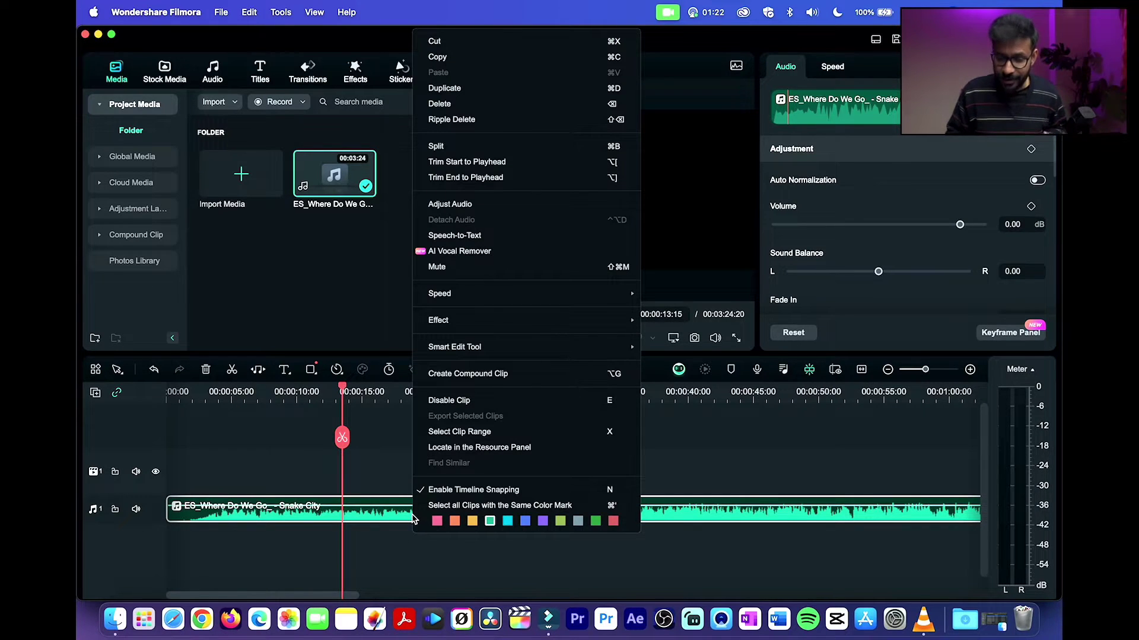
click(456, 257)
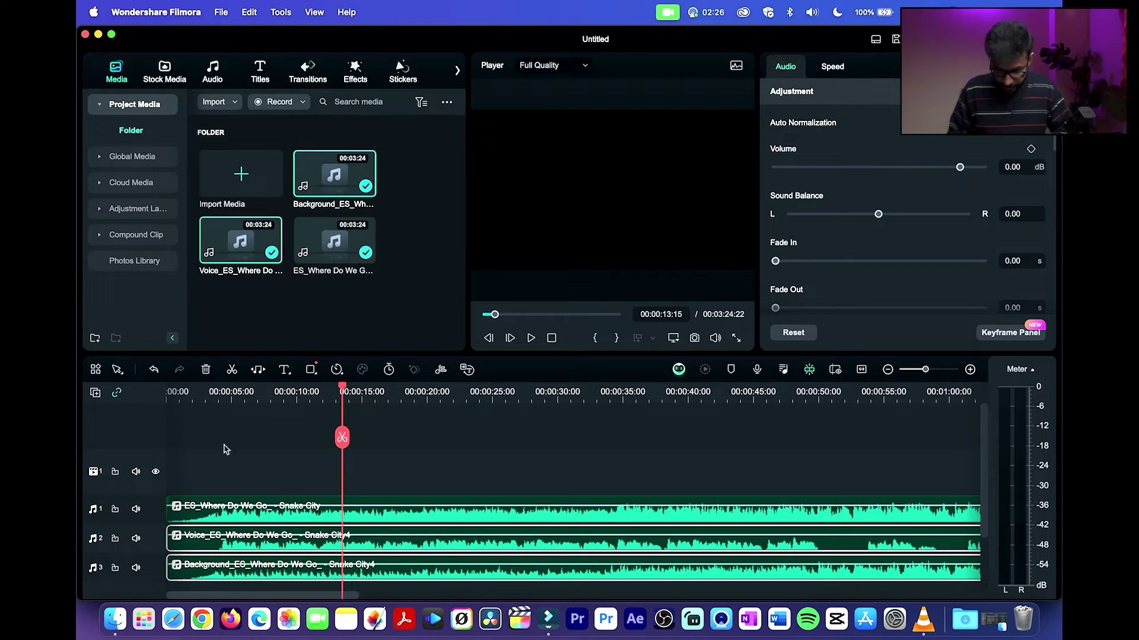
scroll(333, 481, down, 3)
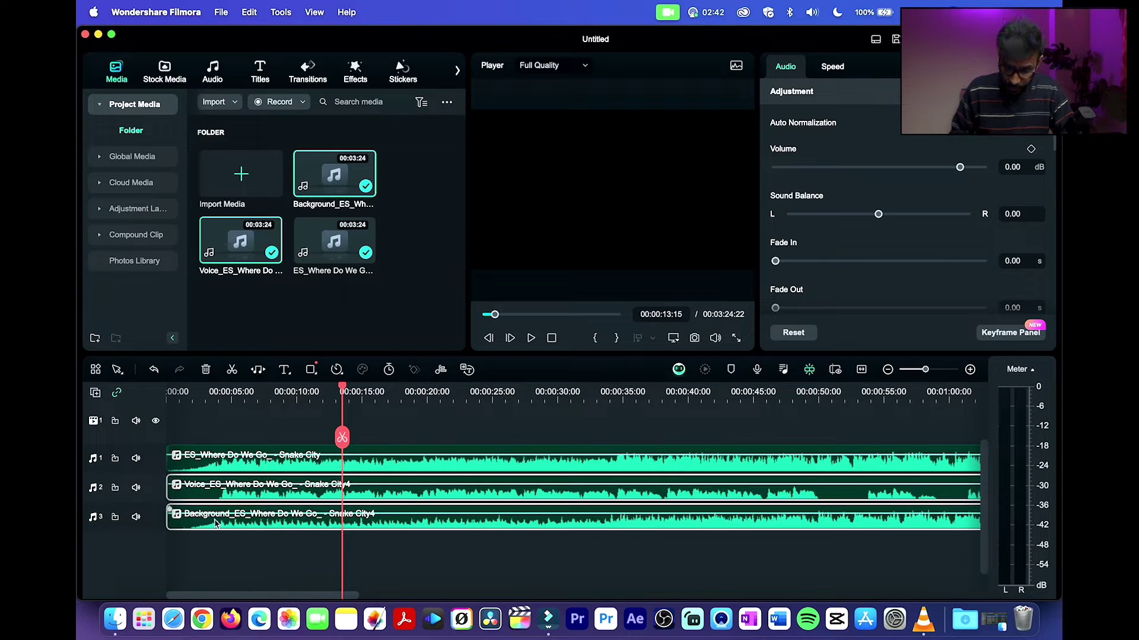
- Mute tracks 1 and 2, then play the background music alone to about 23 seconds
click(135, 457)
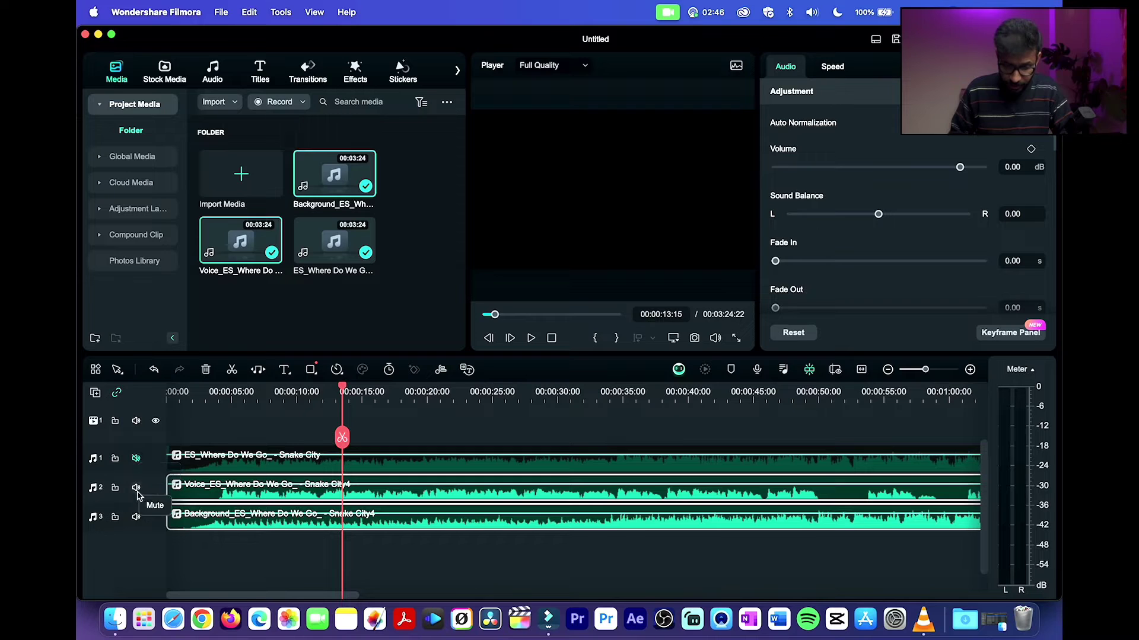
click(135, 486)
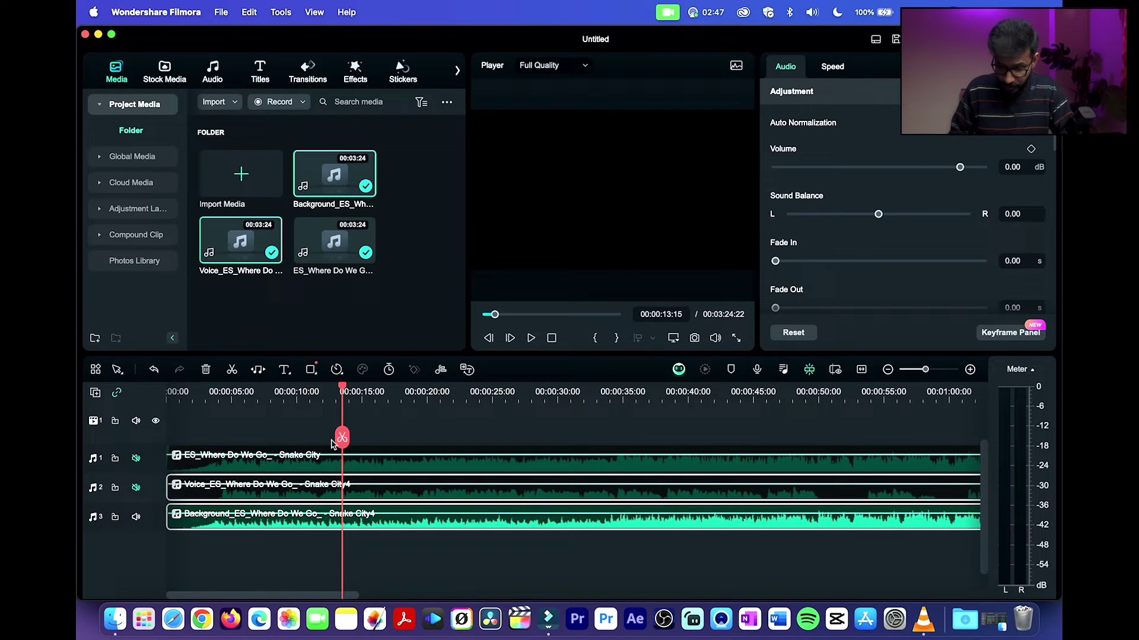
key(space)
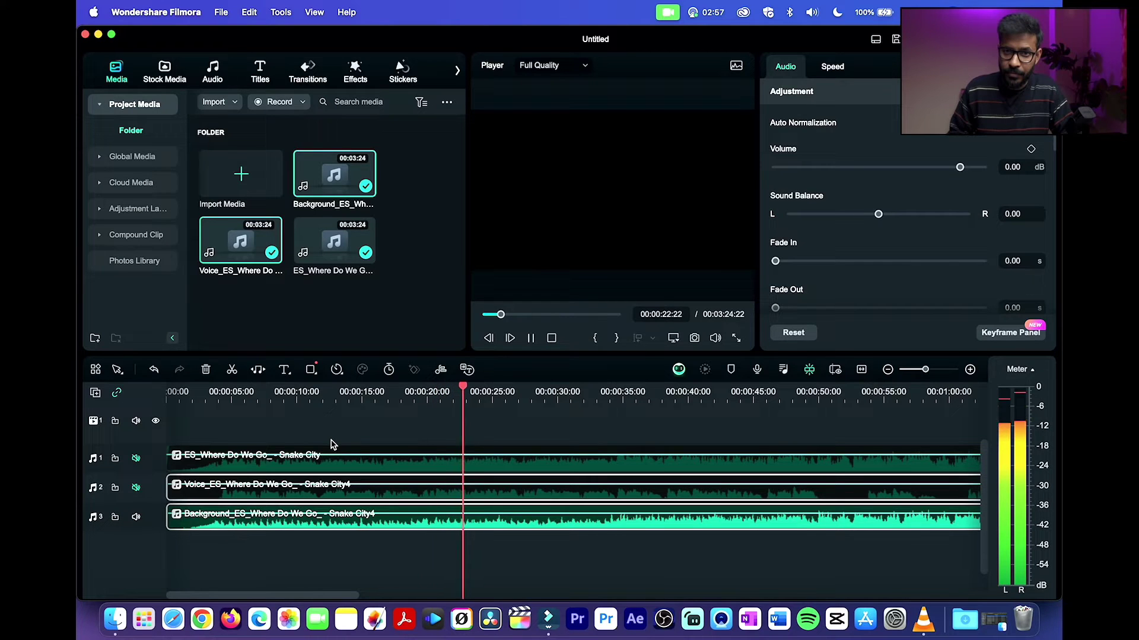
key(space)
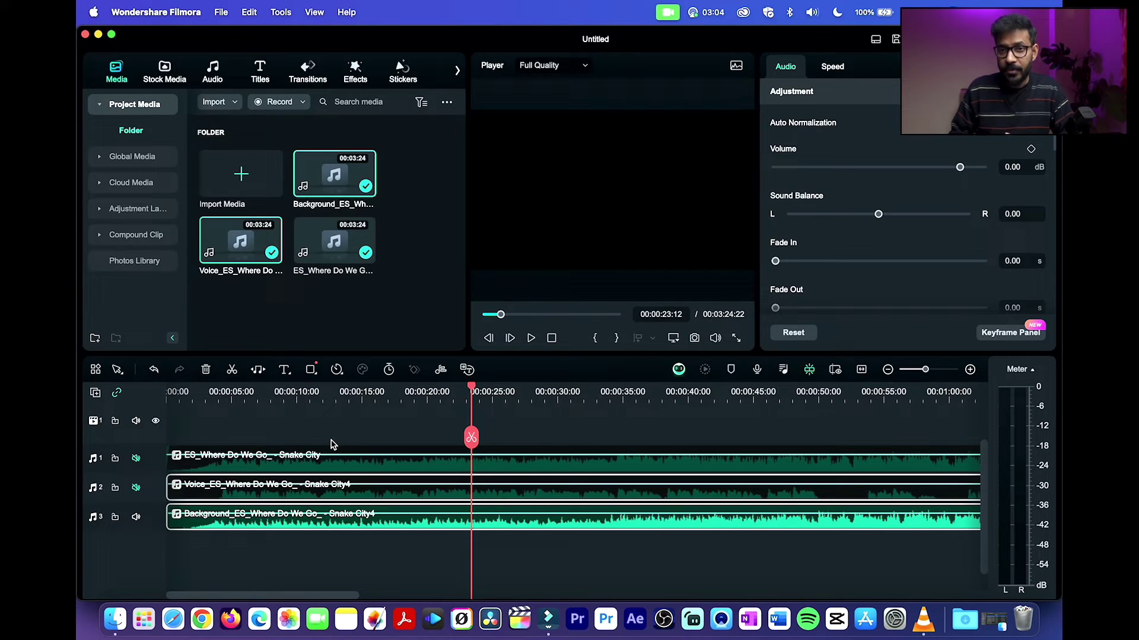
- Mute track 3 and play the vocals on track 2, then mute track 2 again
click(135, 516)
click(136, 488)
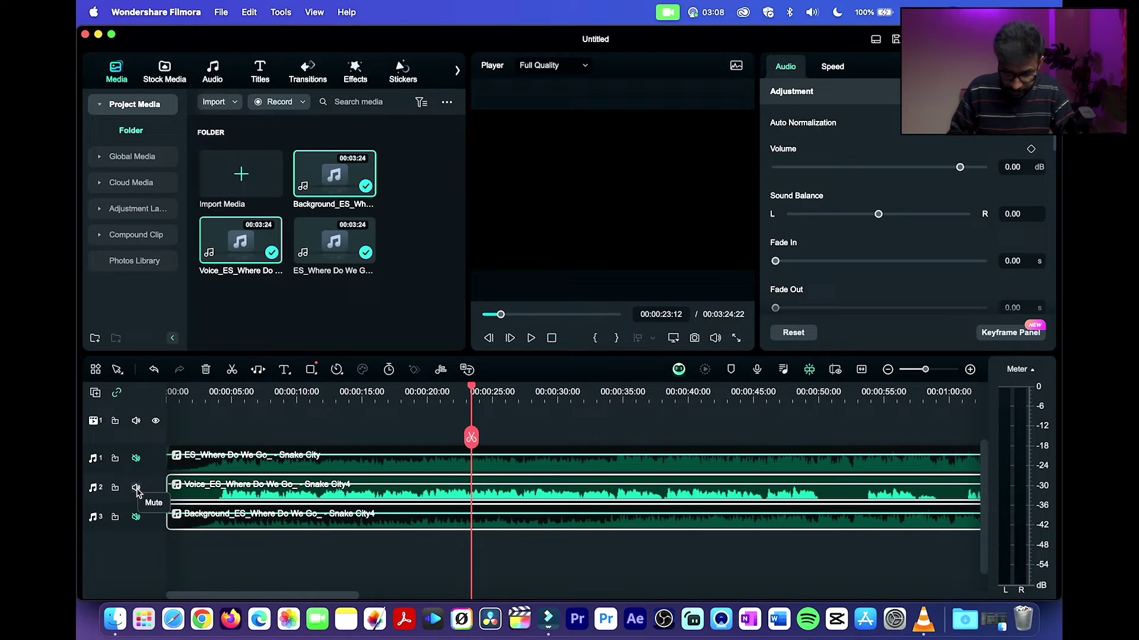
key(space)
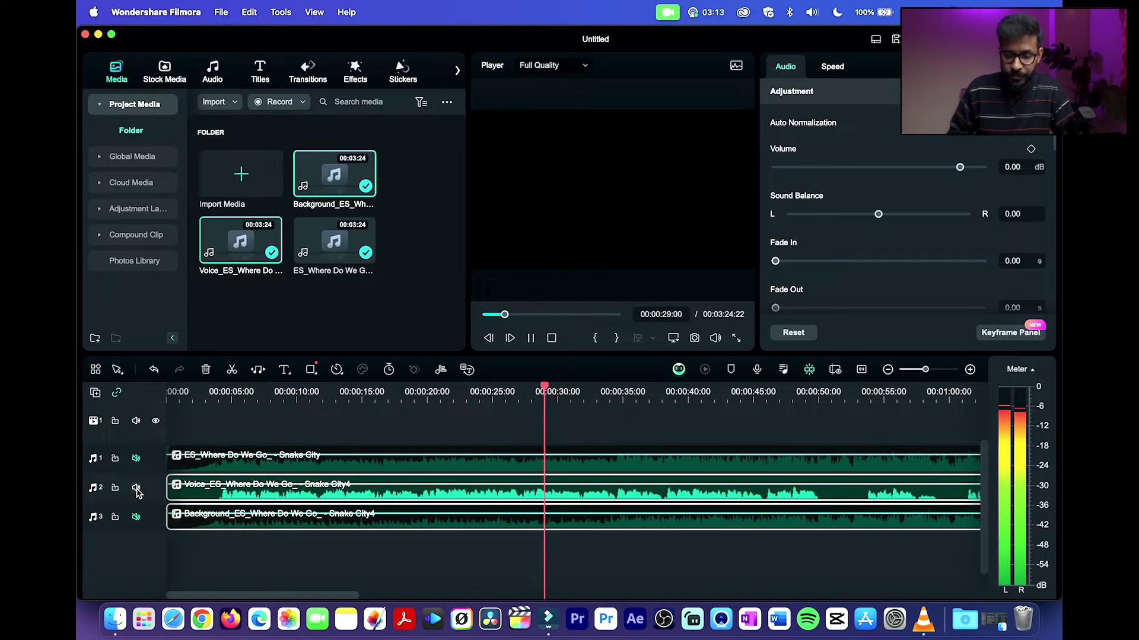
click(136, 488)
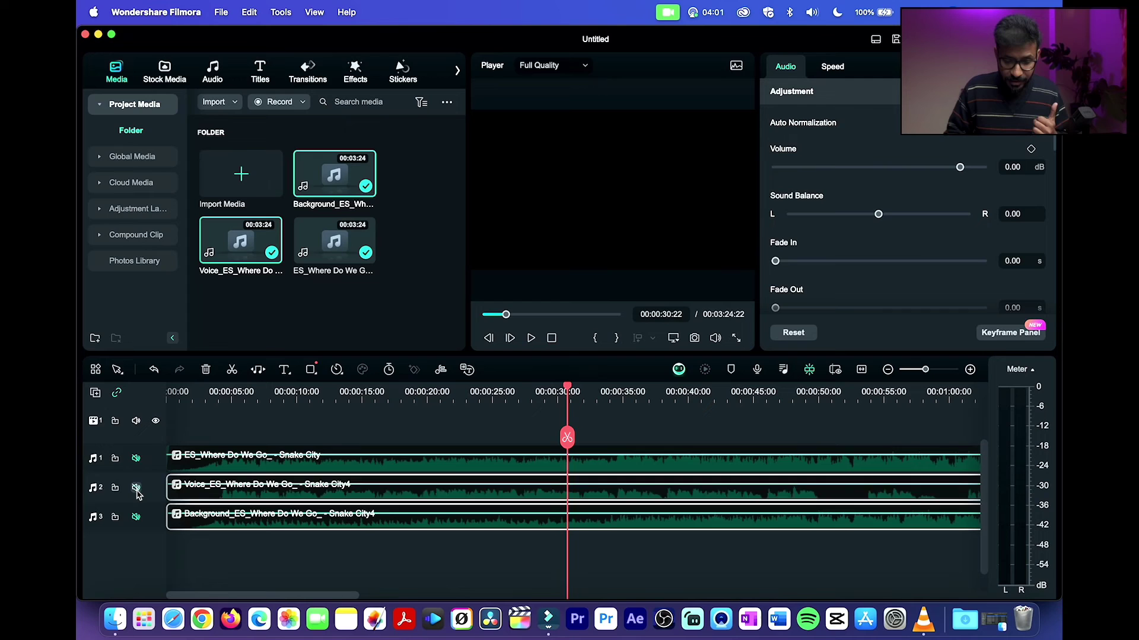
- Unmute background track 3, keep tracks 1 and 2 muted, and open Export with Cmd+E
click(136, 487)
click(135, 458)
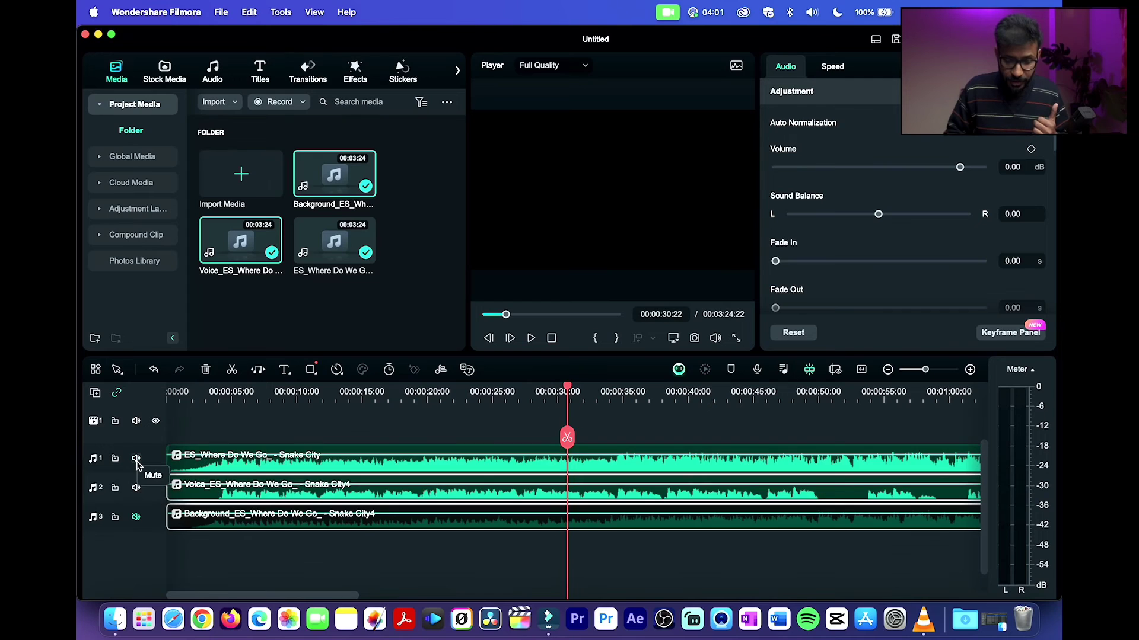
click(135, 516)
click(135, 487)
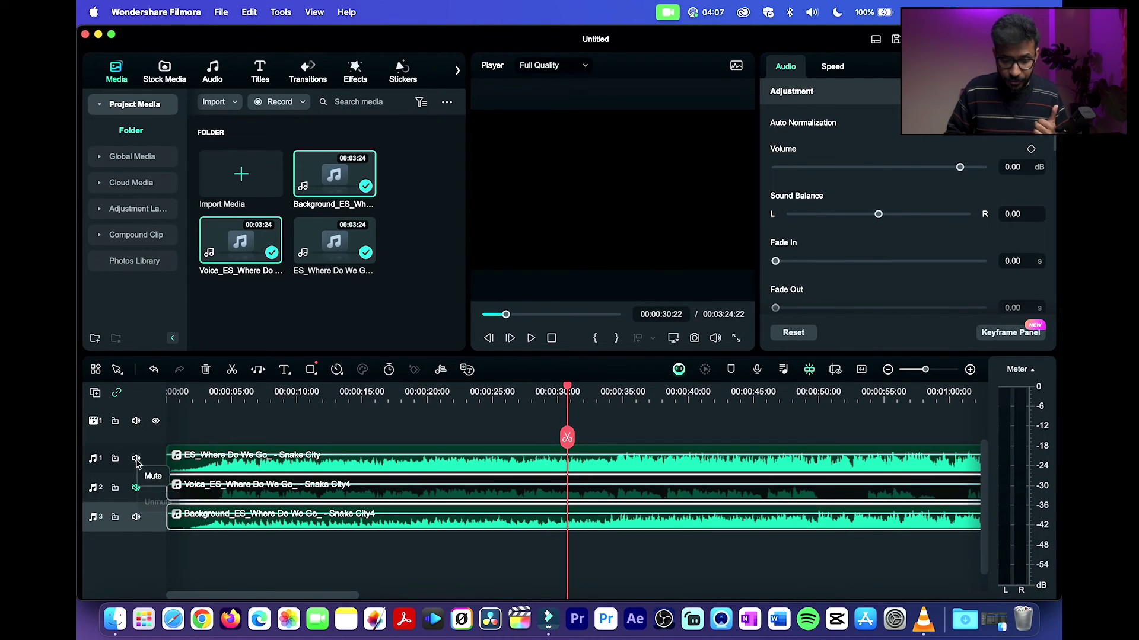
click(136, 457)
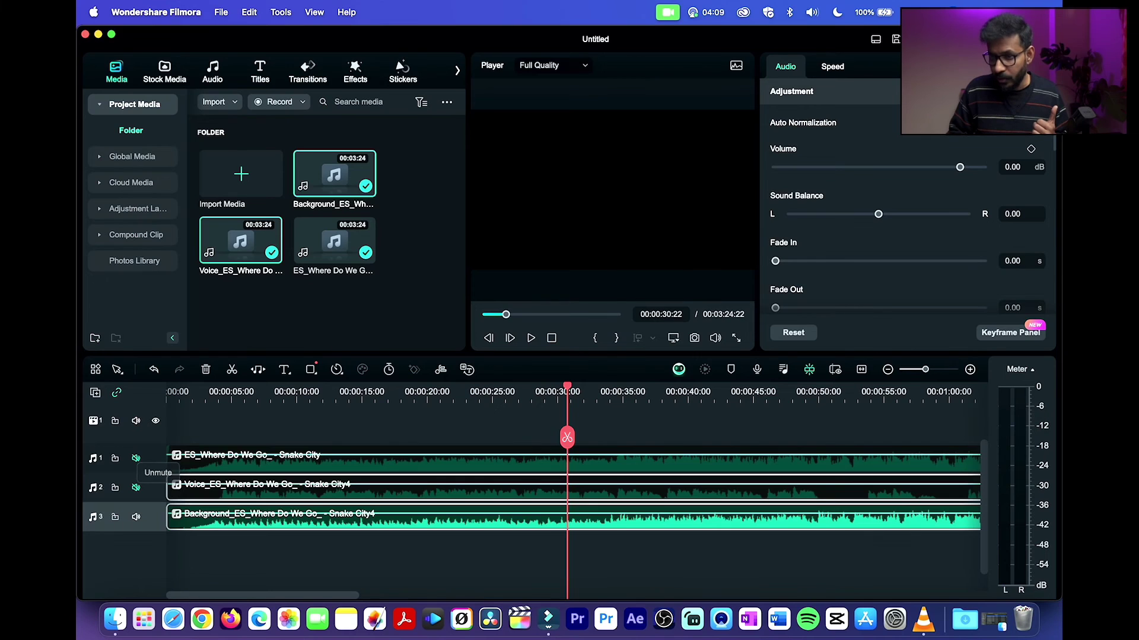
key(super+e)
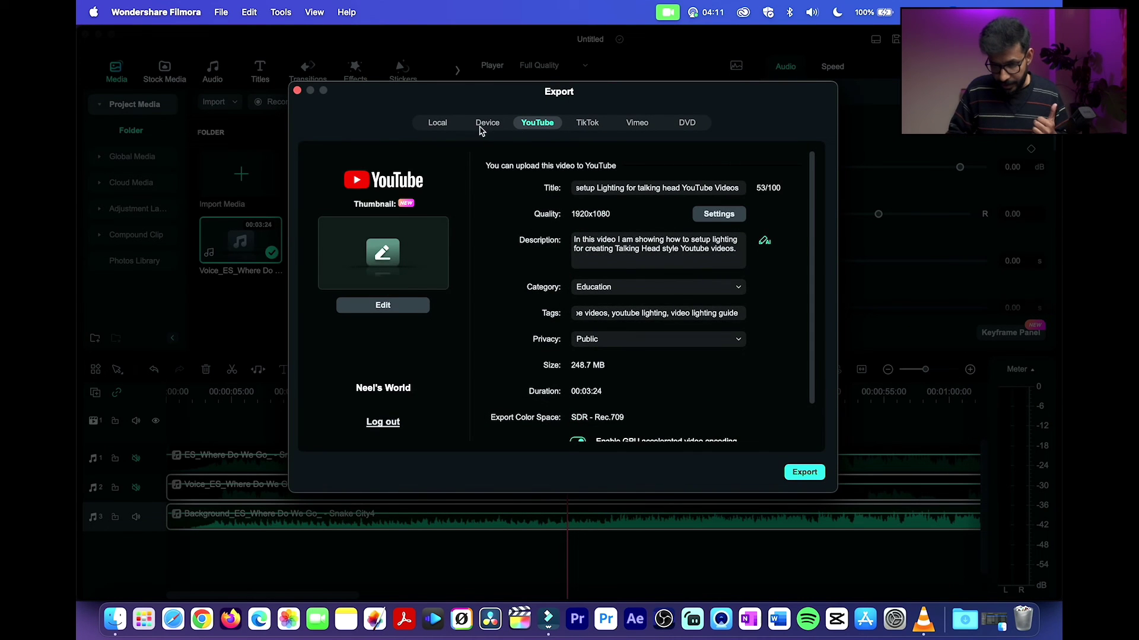
- Set the export to a Local file in MP3 format
click(439, 123)
click(612, 263)
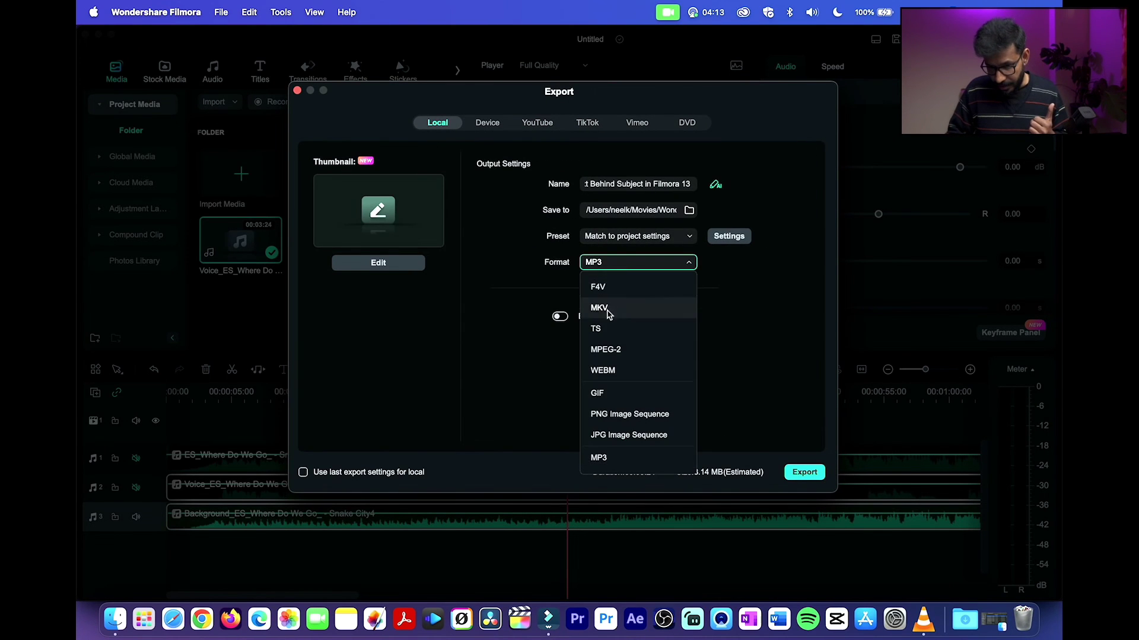
click(612, 458)
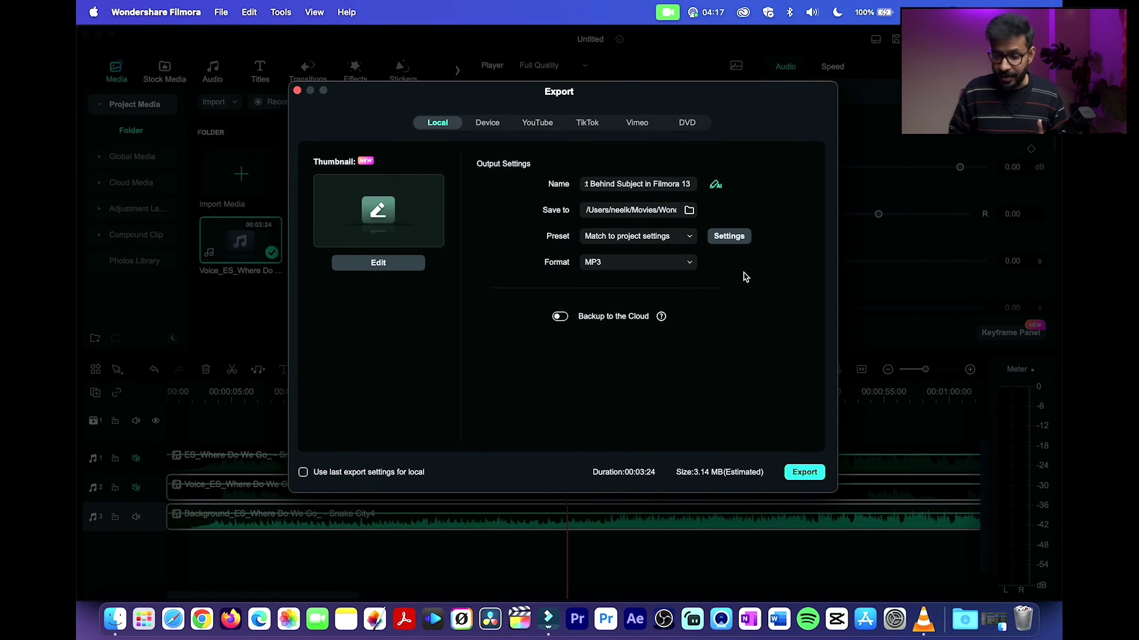